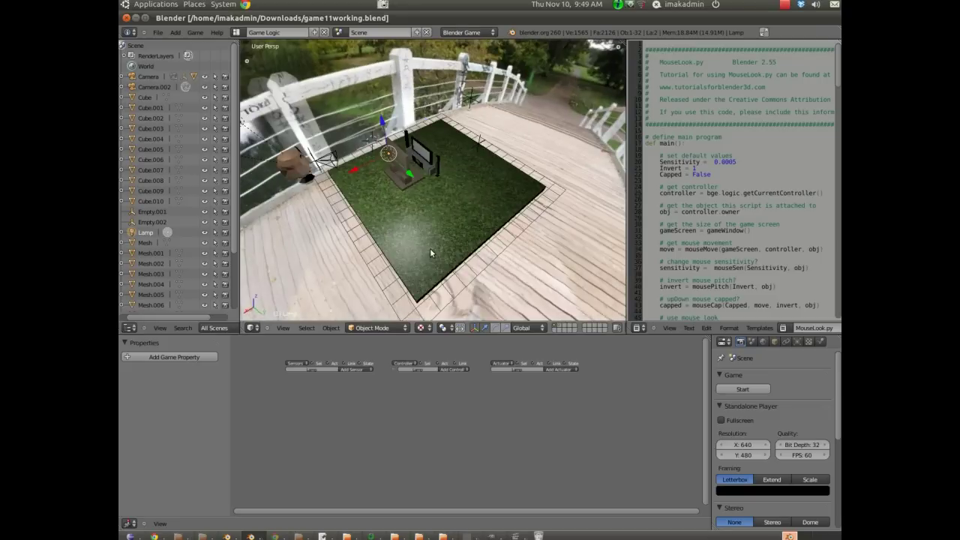
# - Test-run the game, then orbit along the bridge and select Cube.005
pyautogui.press('p')
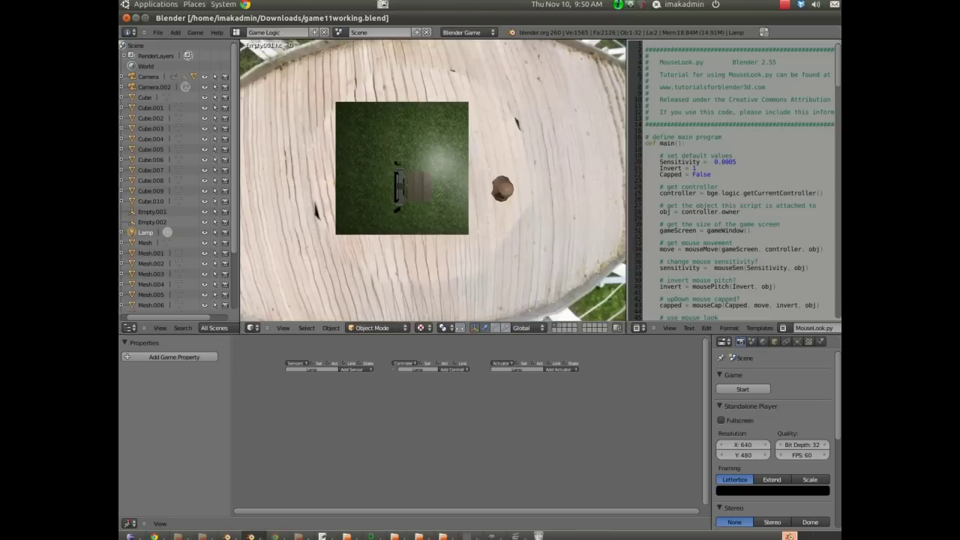
pyautogui.press('Escape')
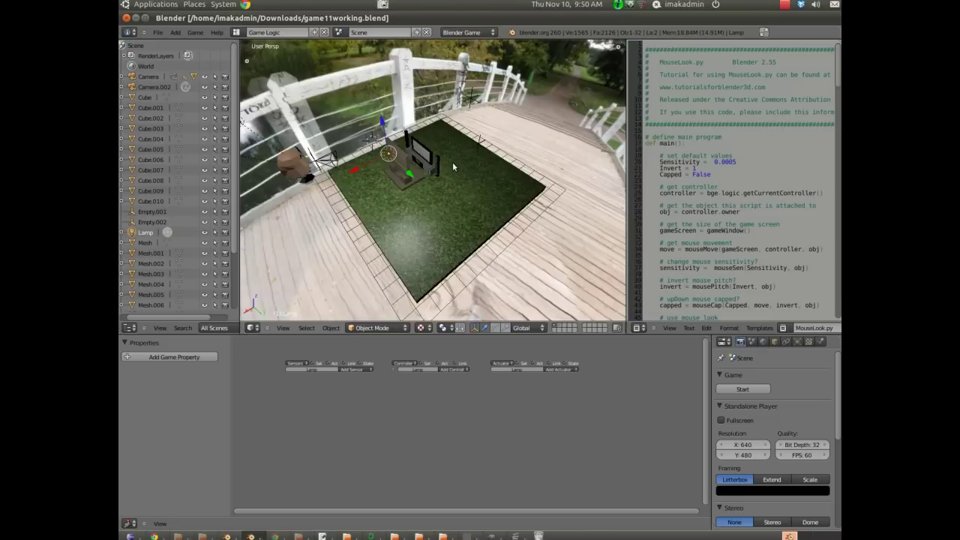
pyautogui.moveTo(319, 211); pyautogui.dragTo(421, 200, button='middle')
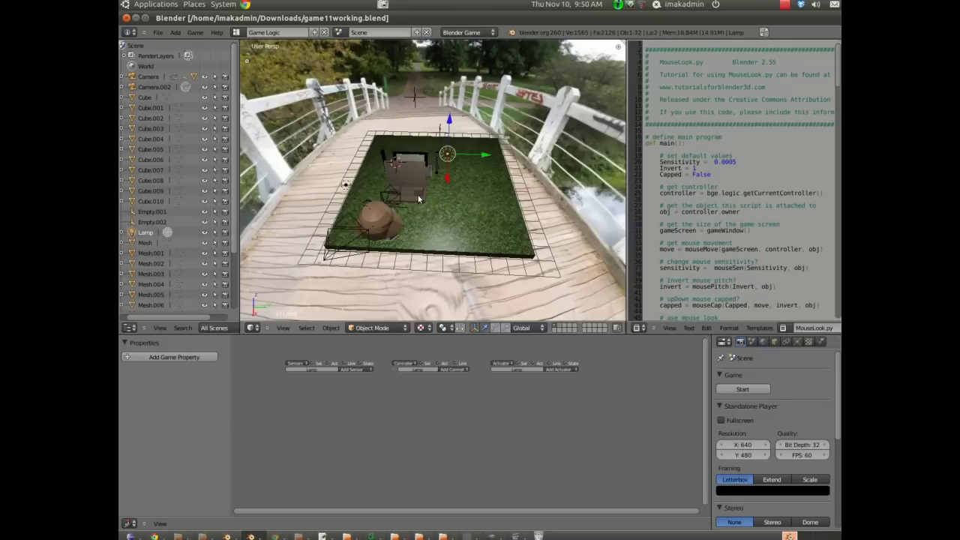
pyautogui.scroll(2, 448, 204)
pyautogui.rightClick(414, 204)
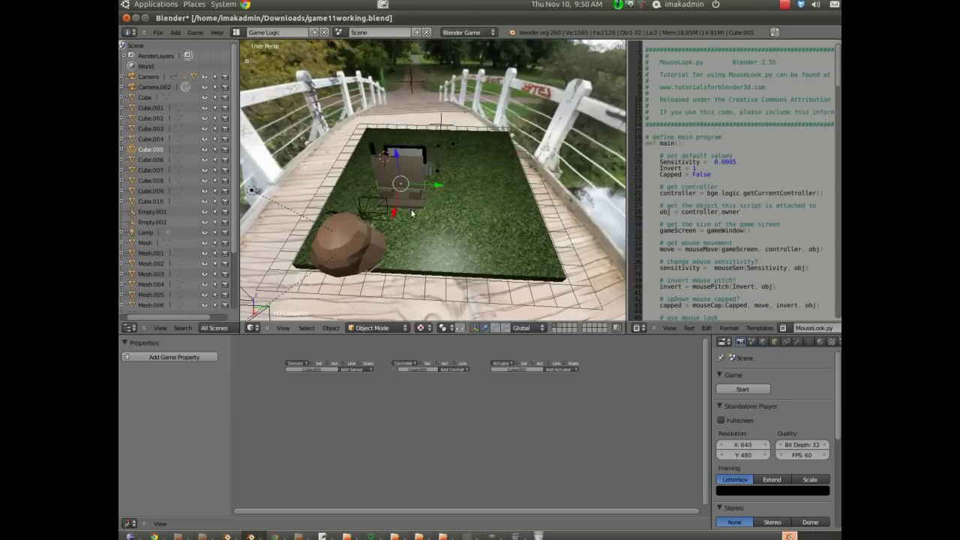
pyautogui.moveTo(417, 212); pyautogui.dragTo(432, 188, button='middle')
# - Inspect the logic of Mesh.009, Empty.001 and the lamp, then show only the dark sphere's layer
pyautogui.rightClick(415, 154)
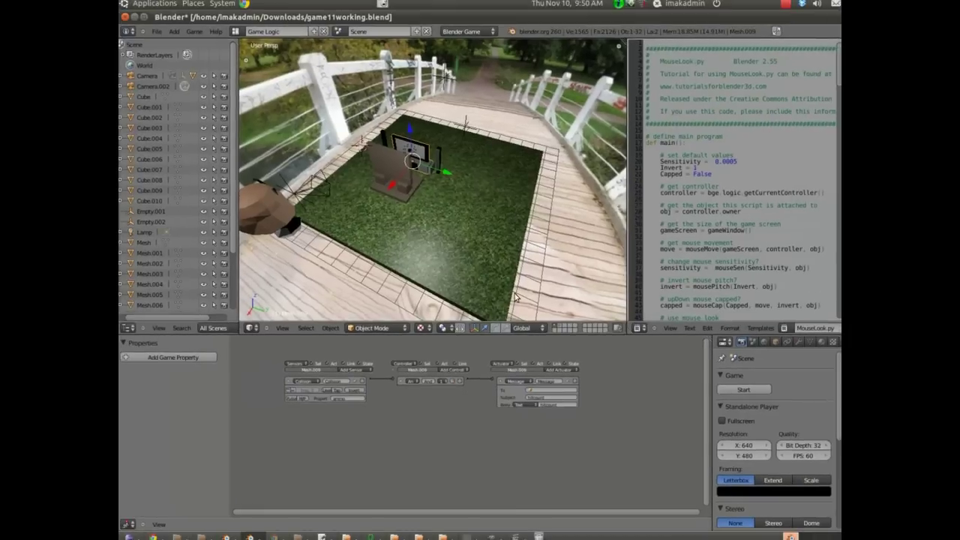
pyautogui.rightClick(467, 131)
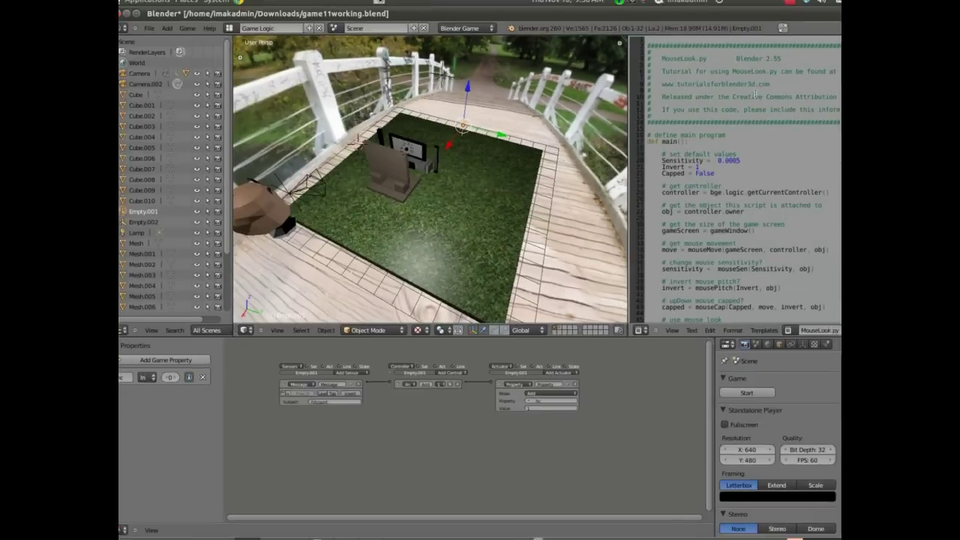
pyautogui.rightClick(417, 149)
pyautogui.rightClick(423, 158)
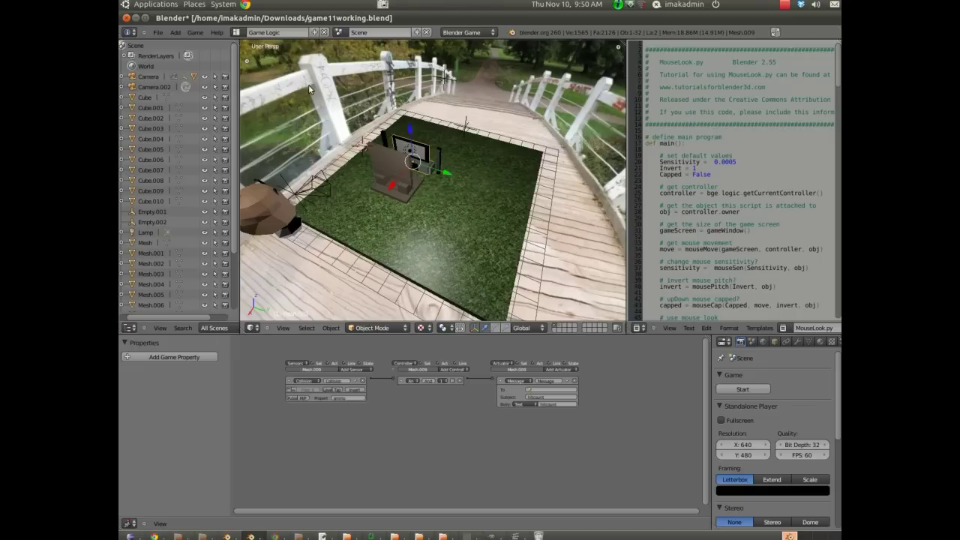
pyautogui.moveTo(373, 230); pyautogui.dragTo(416, 231, button='middle')
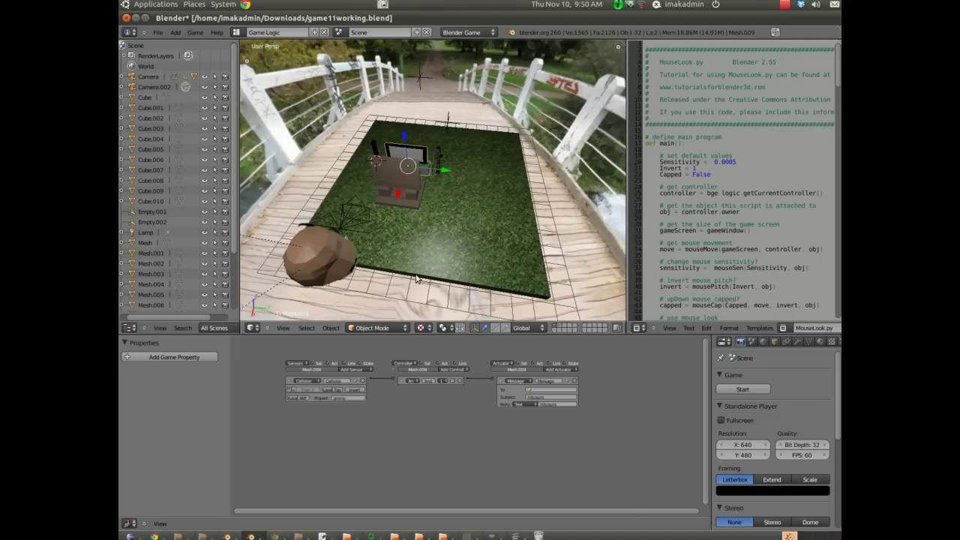
pyautogui.click(562, 328)
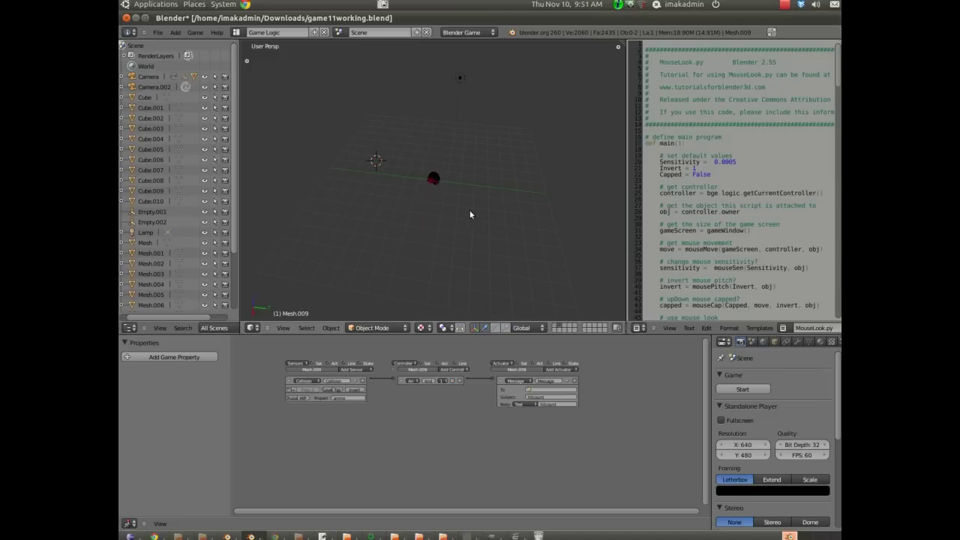
# - Select Mesh.011 and orbit the red bird model to view its side and back
pyautogui.rightClick(436, 183)
pyautogui.scroll(8, 416, 209)
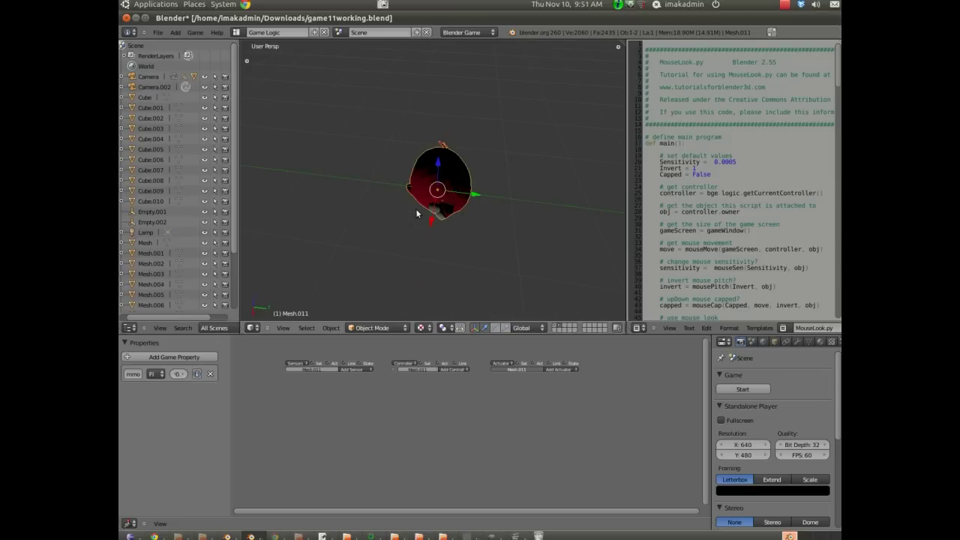
pyautogui.moveTo(426, 231); pyautogui.dragTo(525, 192, button='middle')
pyautogui.moveTo(344, 177); pyautogui.dragTo(396, 119, button='middle')
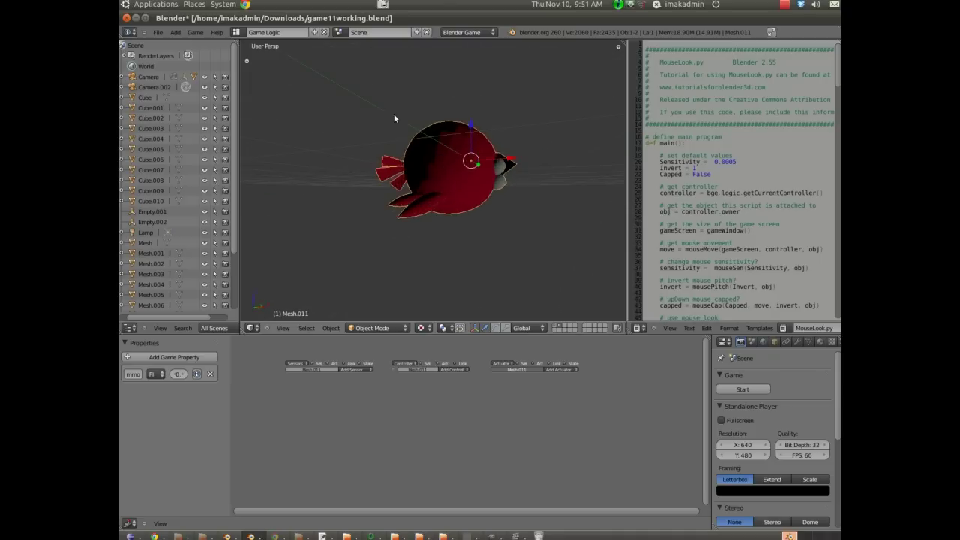
pyautogui.moveTo(395, 182); pyautogui.dragTo(339, 130, button='middle')
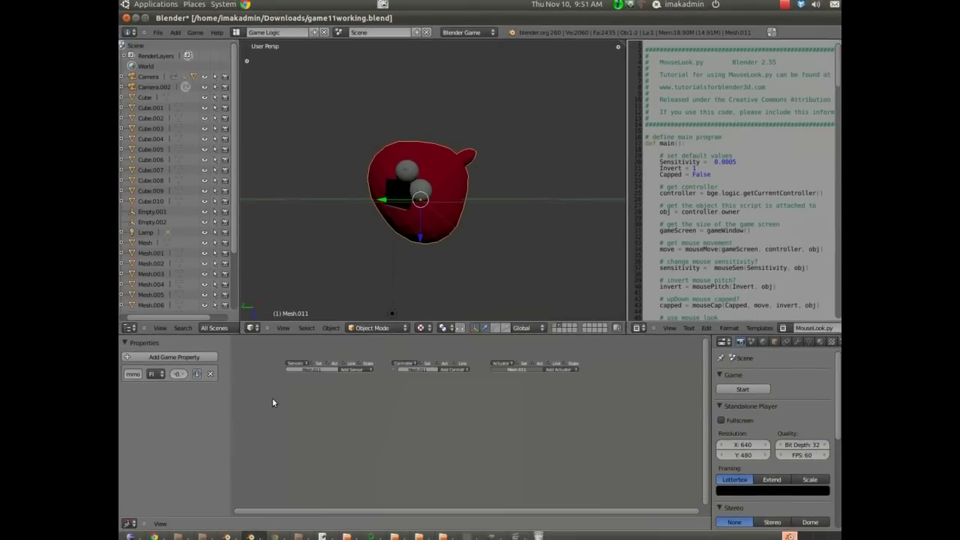
# - Add an Always sensor, And controller and Message actuator to Mesh.011, linking them in a chain
pyautogui.click(350, 370)
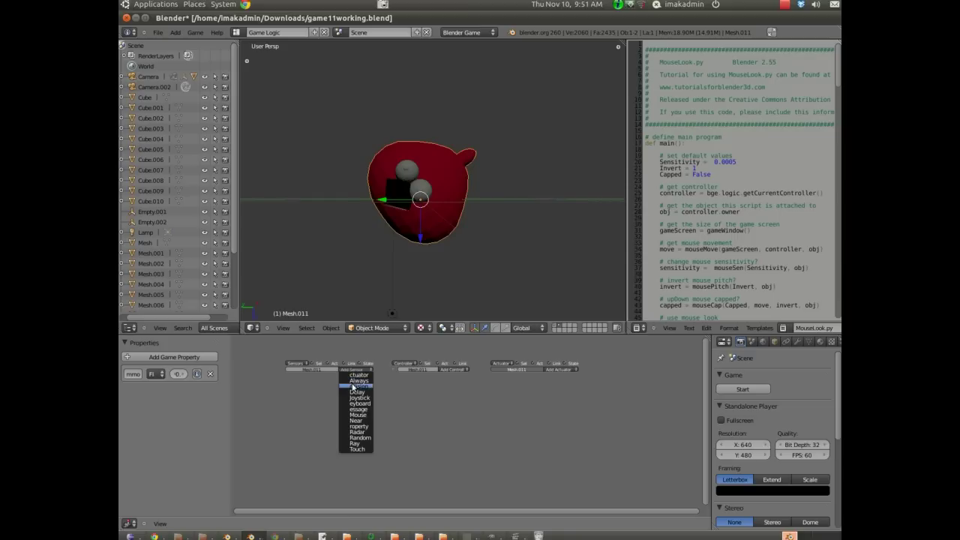
pyautogui.click(359, 381)
pyautogui.click(453, 368)
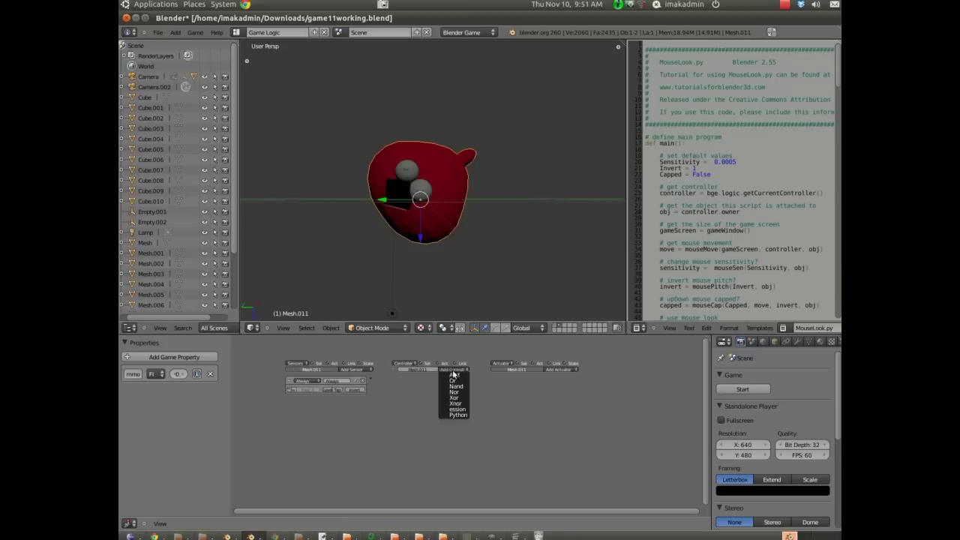
pyautogui.click(453, 377)
pyautogui.click(557, 370)
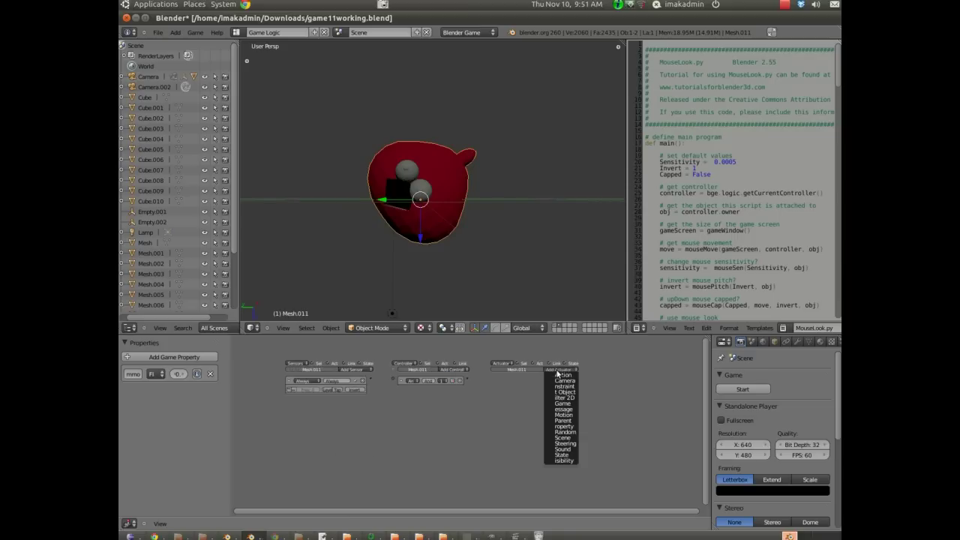
pyautogui.click(572, 409)
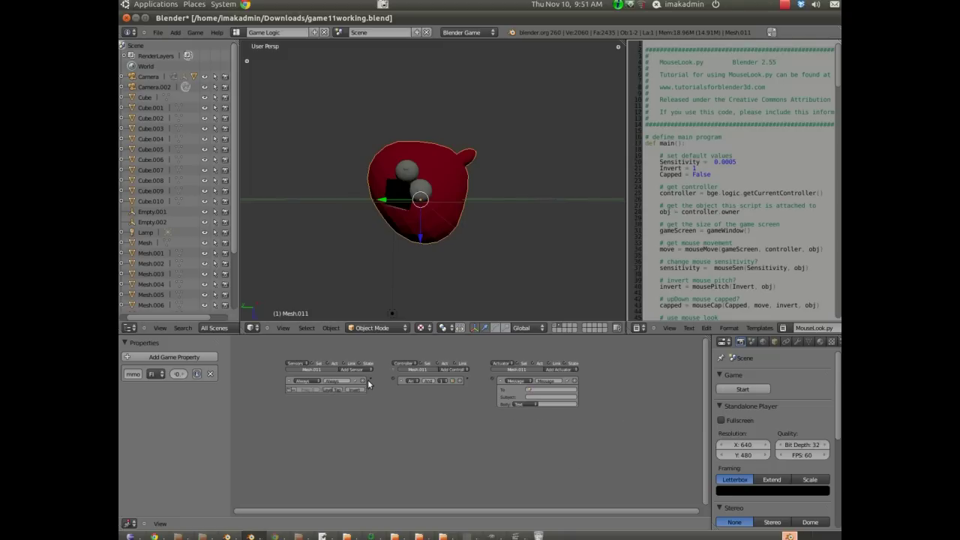
pyautogui.moveTo(367, 380); pyautogui.dragTo(400, 380)
pyautogui.moveTo(469, 381); pyautogui.dragTo(498, 380)
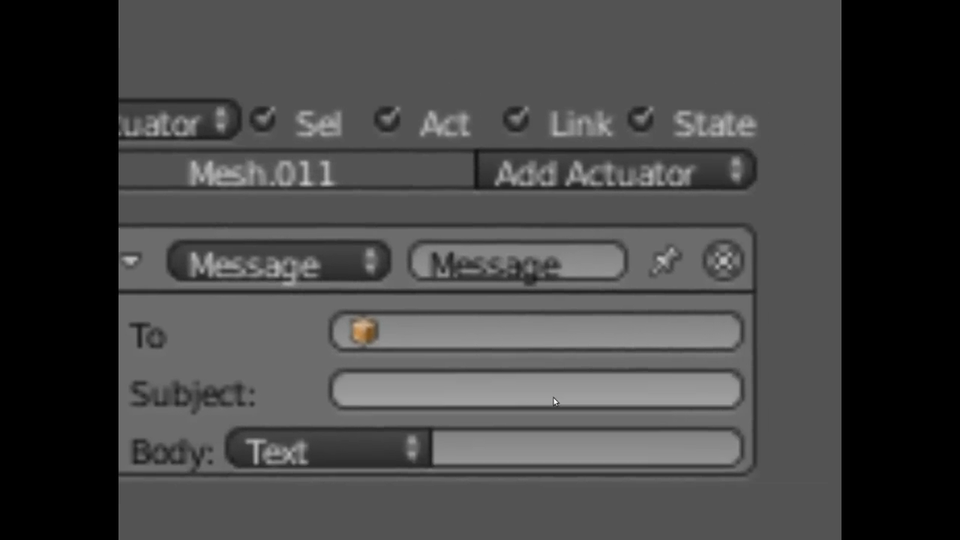
# - Enter 'fired' as both the Message actuator's Subject and its Body text
pyautogui.click(552, 375)
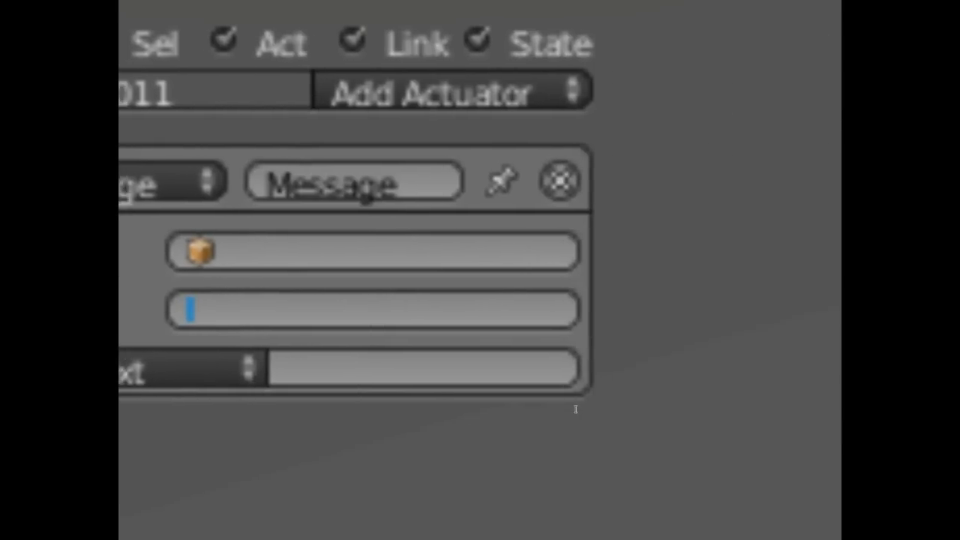
pyautogui.write('fired')
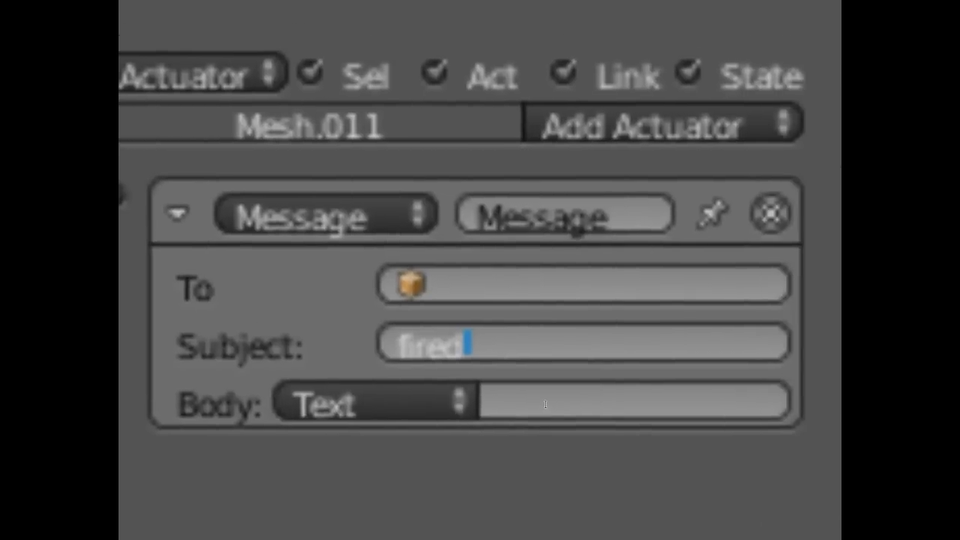
pyautogui.press('Return')
pyautogui.click(546, 404)
pyautogui.write('fired')
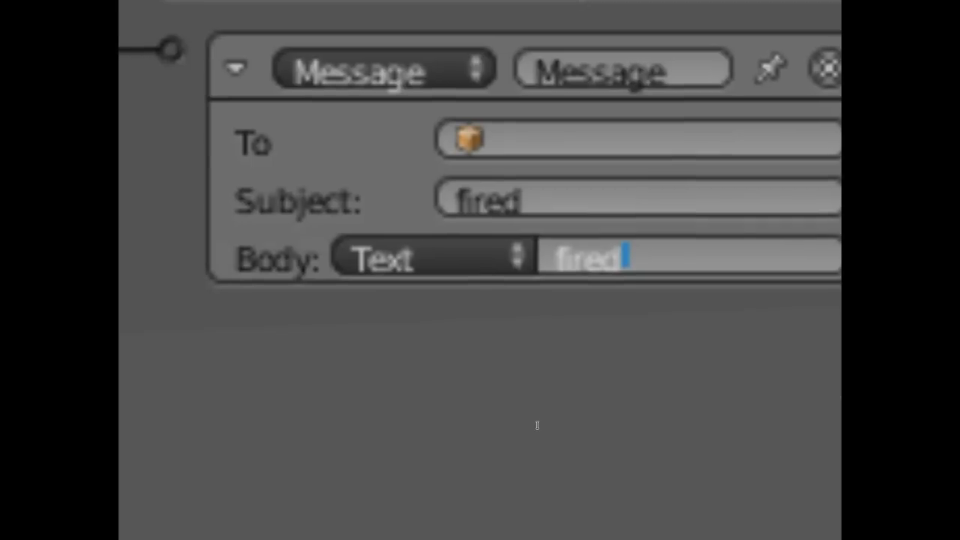
pyautogui.press('Return')
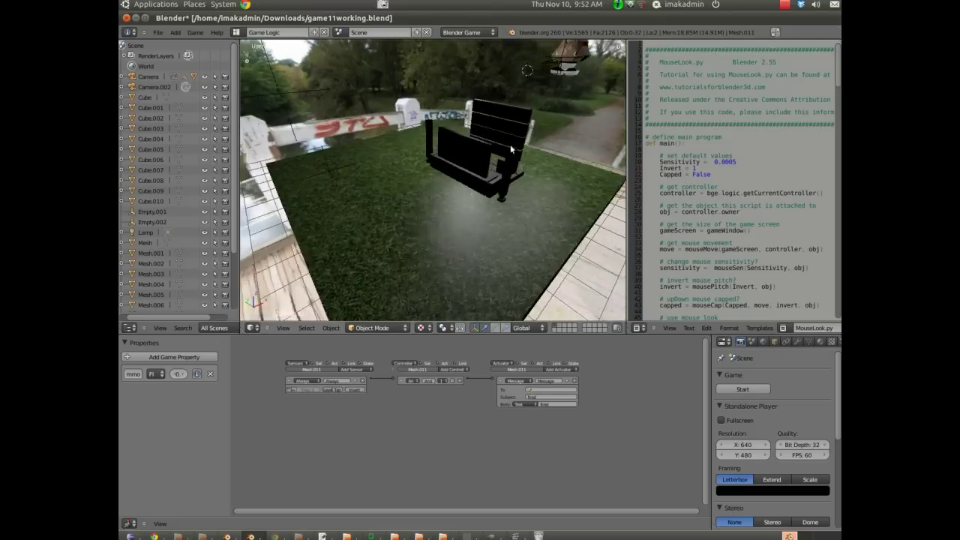
# - Stop the test game, select Empty.001, and point its Property actuator at hc
pyautogui.press('Escape')
pyautogui.rightClick(362, 132)
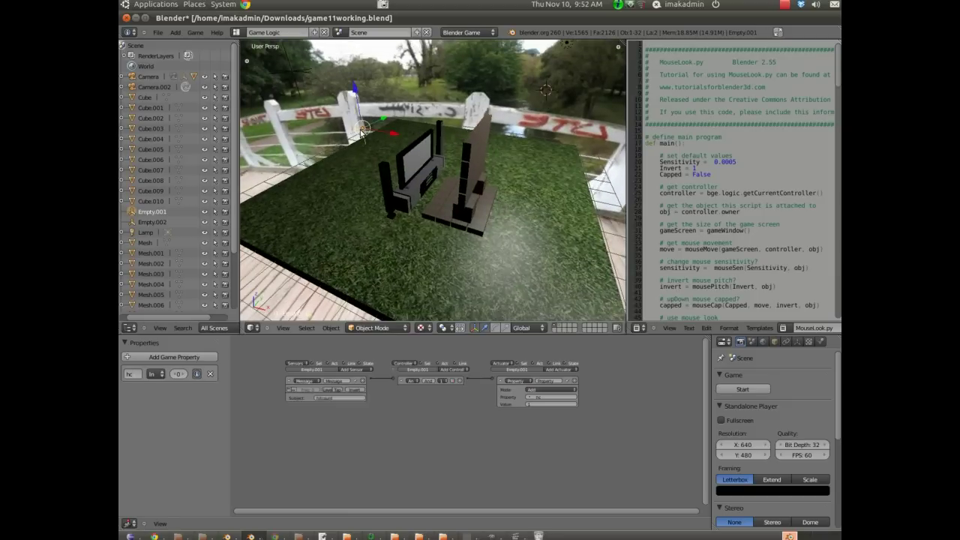
pyautogui.click(535, 397)
pyautogui.click(534, 398)
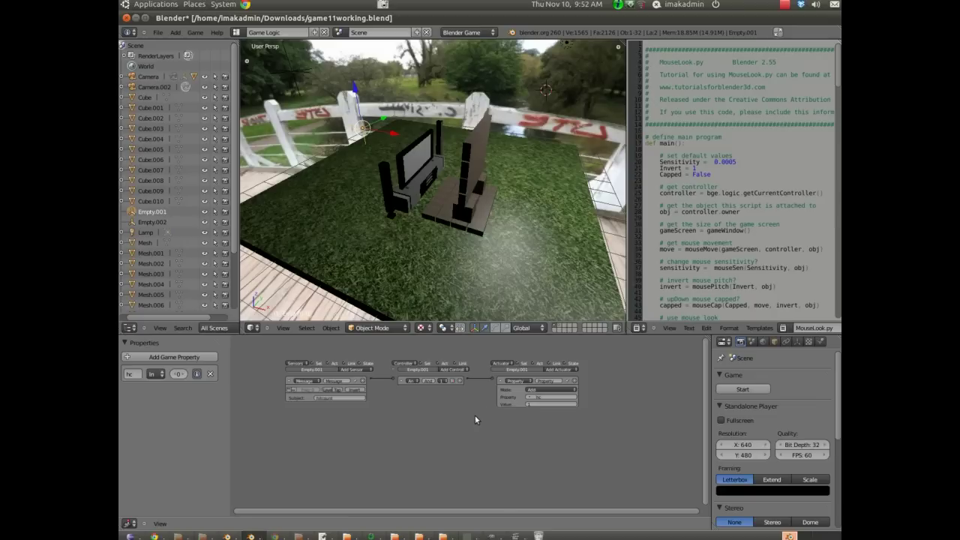
pyautogui.click(357, 371)
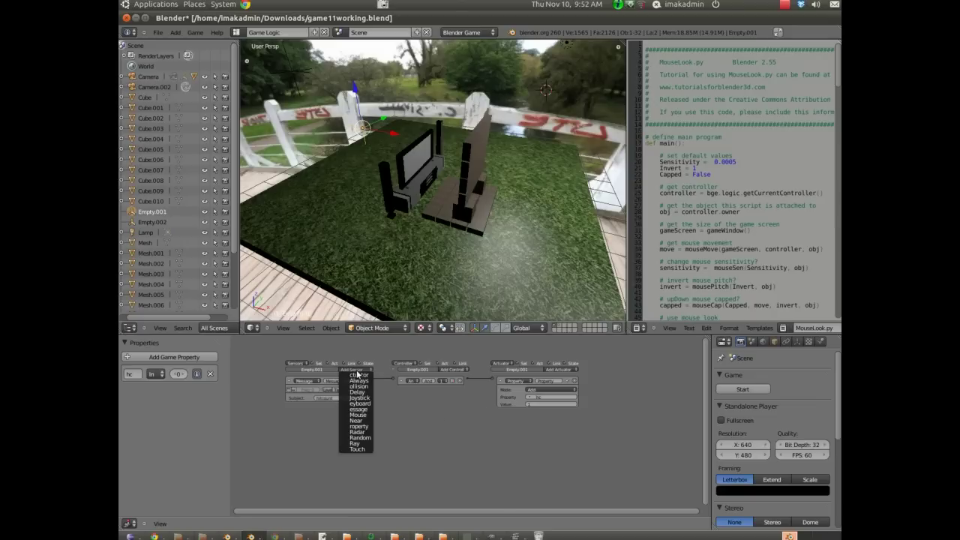
# - Add a Message sensor listening for 'fired' and a second And controller to Empty.001
pyautogui.click(359, 410)
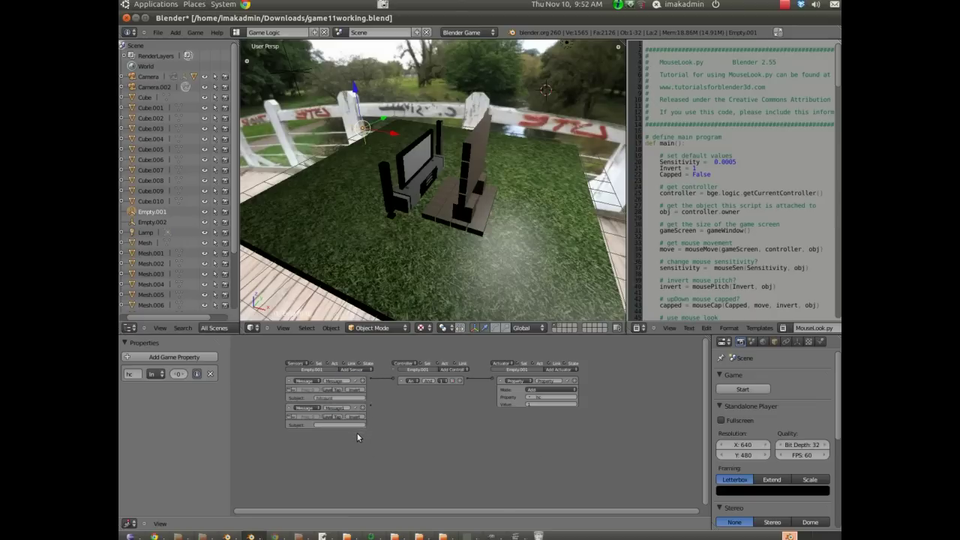
pyautogui.click(335, 424)
pyautogui.press('Return')
pyautogui.click(452, 369)
pyautogui.click(441, 386)
# - Wire the new Message sensor to the second controller and add a game property named 'fired'
pyautogui.moveTo(366, 407); pyautogui.dragTo(400, 391)
pyautogui.click(173, 357)
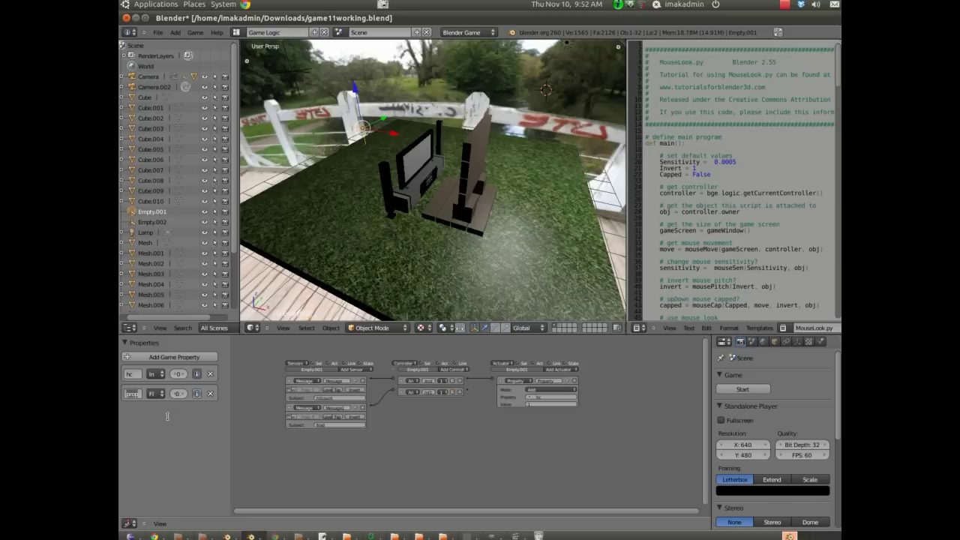
pyautogui.write('fired')
pyautogui.press('Return')
# - Add a second Property actuator to the empty and set its mode to Add
pyautogui.click(559, 369)
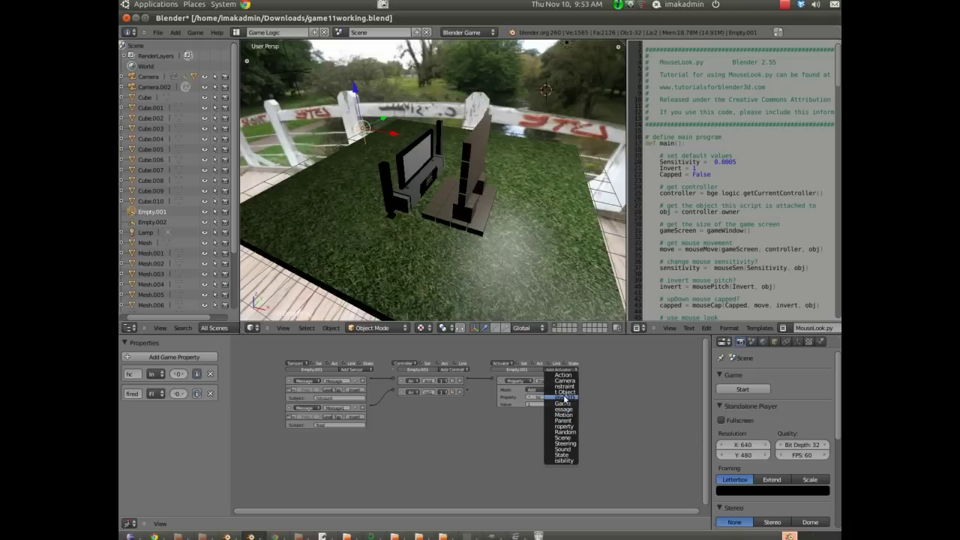
pyautogui.click(565, 426)
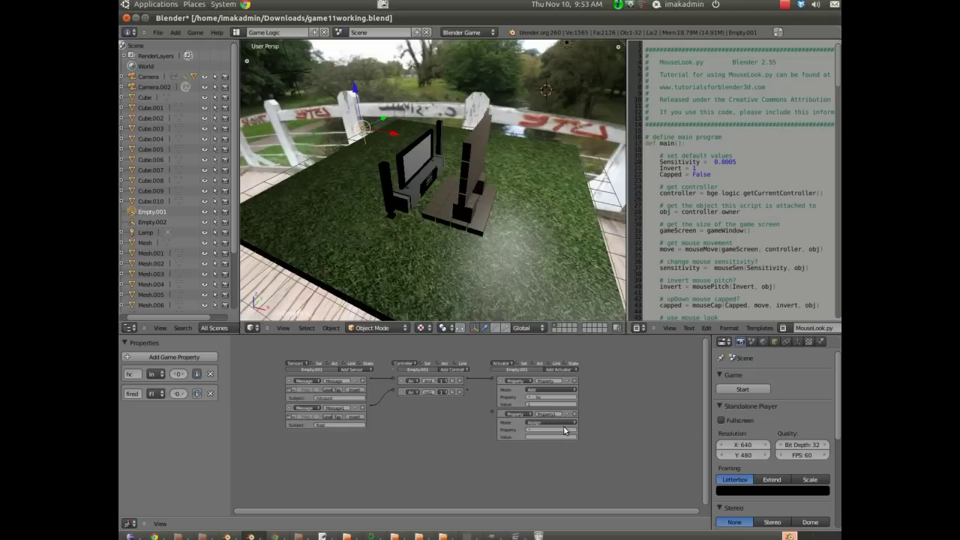
pyautogui.click(552, 424)
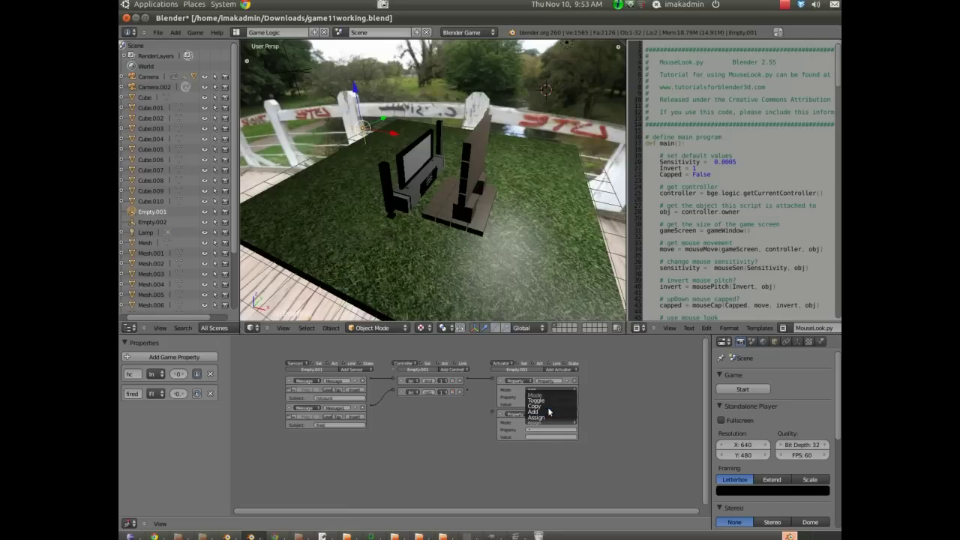
pyautogui.click(548, 412)
pyautogui.click(550, 430)
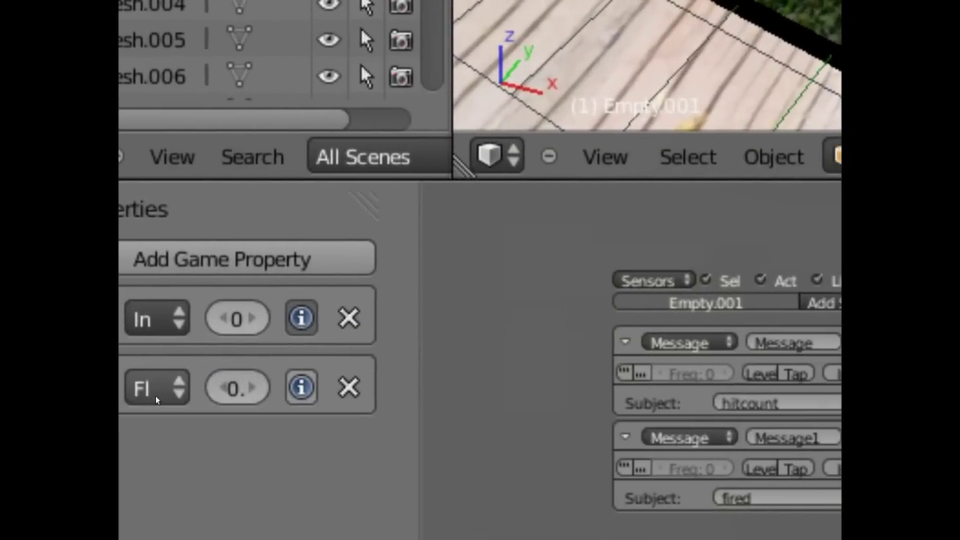
# - Make the fired property an Integer and target fired with the new actuator
pyautogui.click(235, 395)
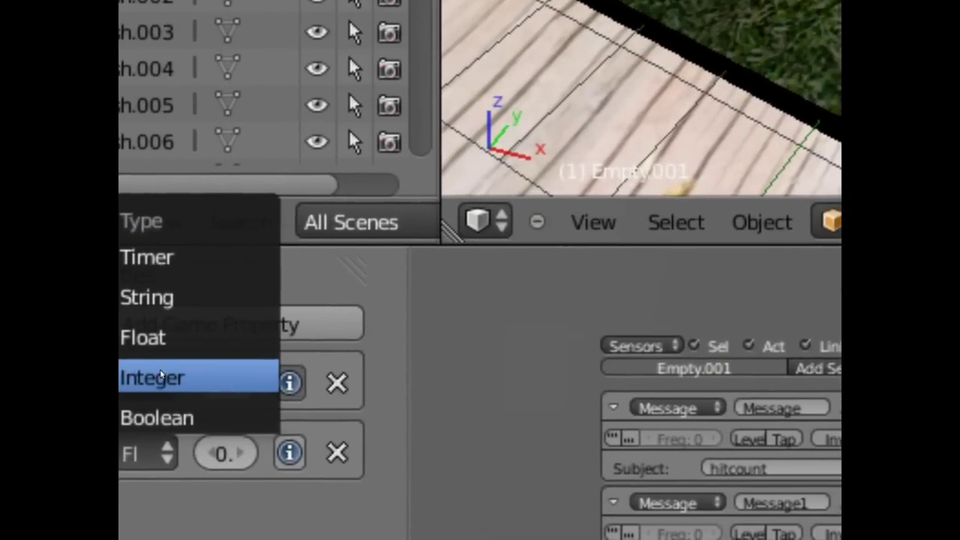
pyautogui.click(161, 407)
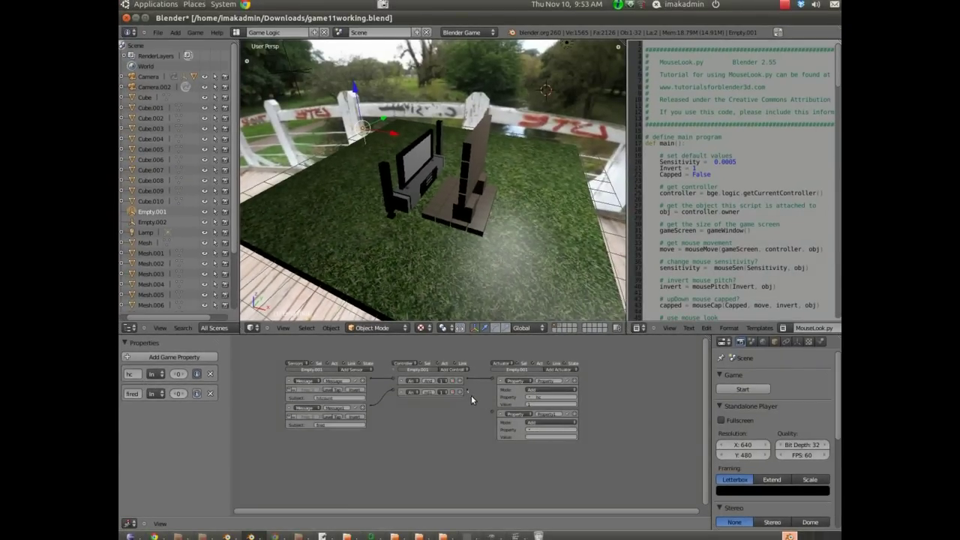
pyautogui.click(538, 429)
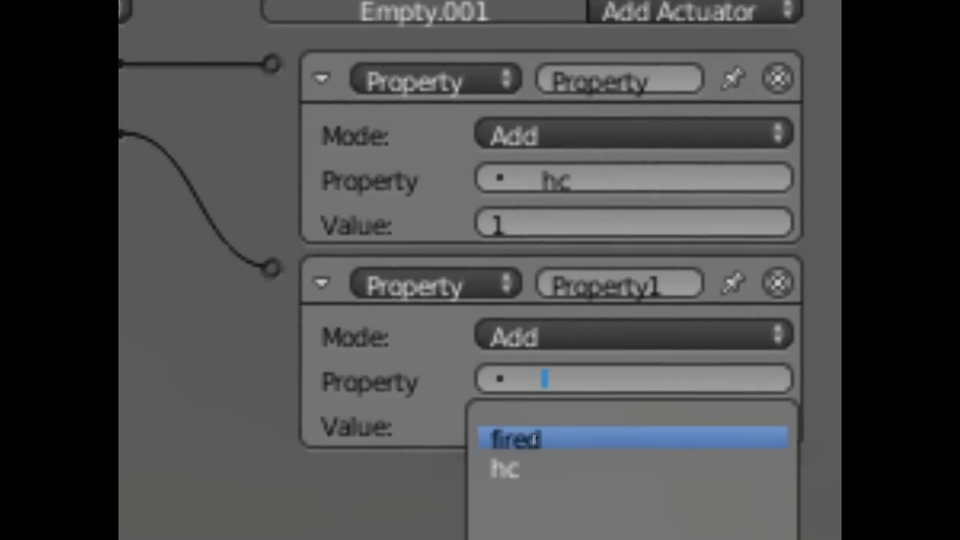
pyautogui.click(447, 402)
pyautogui.click(450, 388)
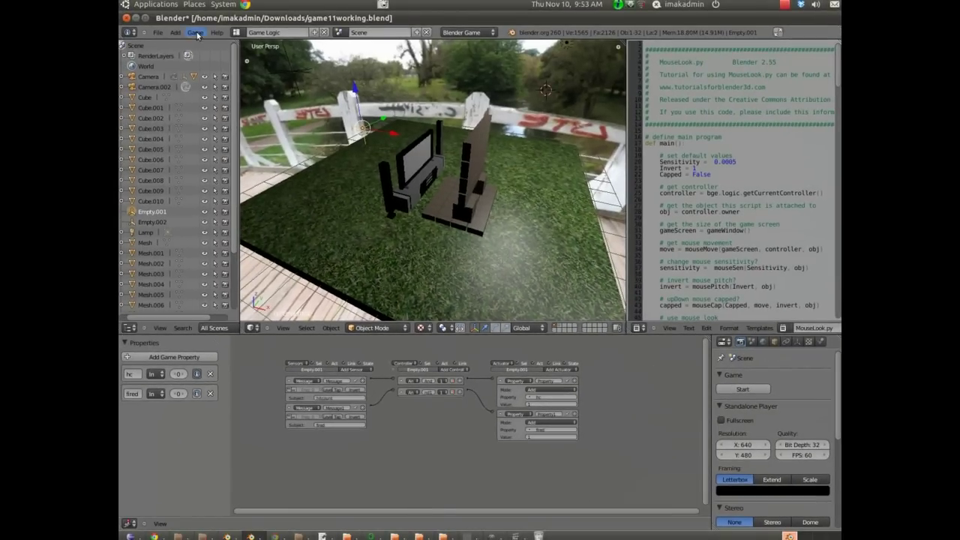
# - Turn on Game > Show Debug Properties, zoom out over the grass platform, and start the game
pyautogui.click(195, 31)
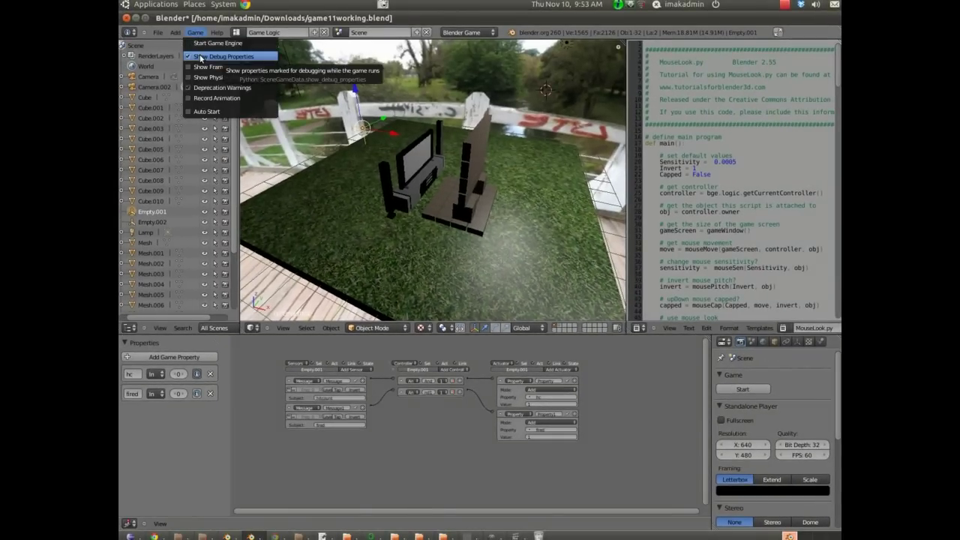
pyautogui.click(200, 56)
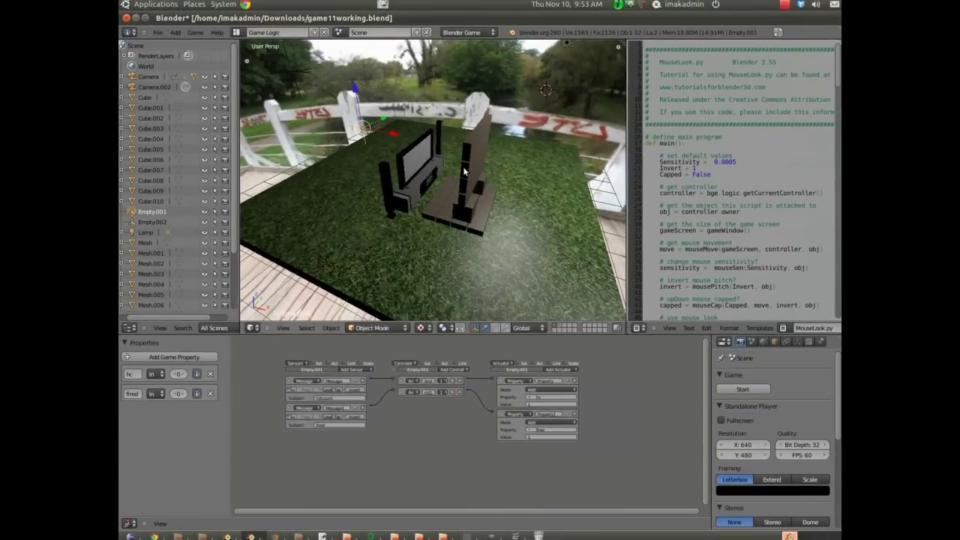
pyautogui.moveTo(512, 157); pyautogui.dragTo(434, 150, button='middle')
pyautogui.scroll(-5, 434, 151)
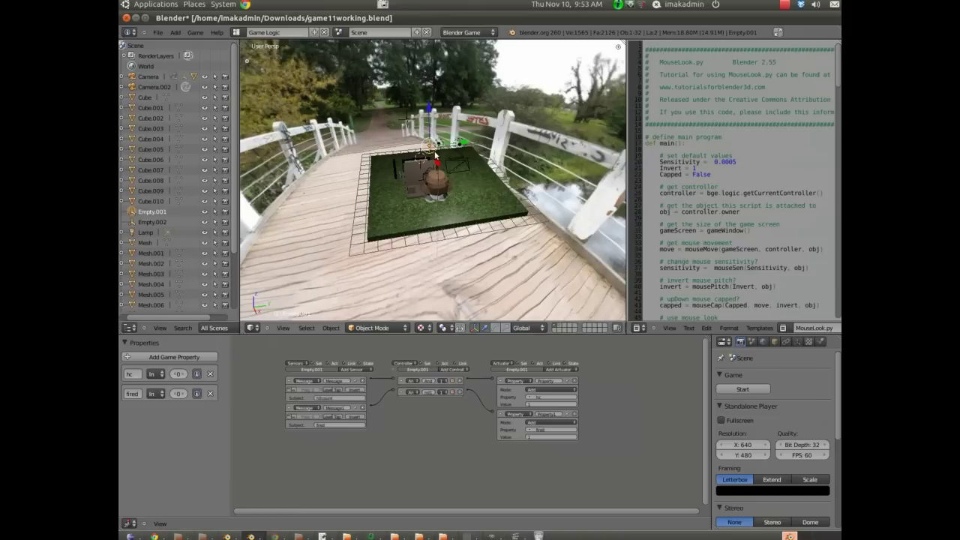
pyautogui.press('p')
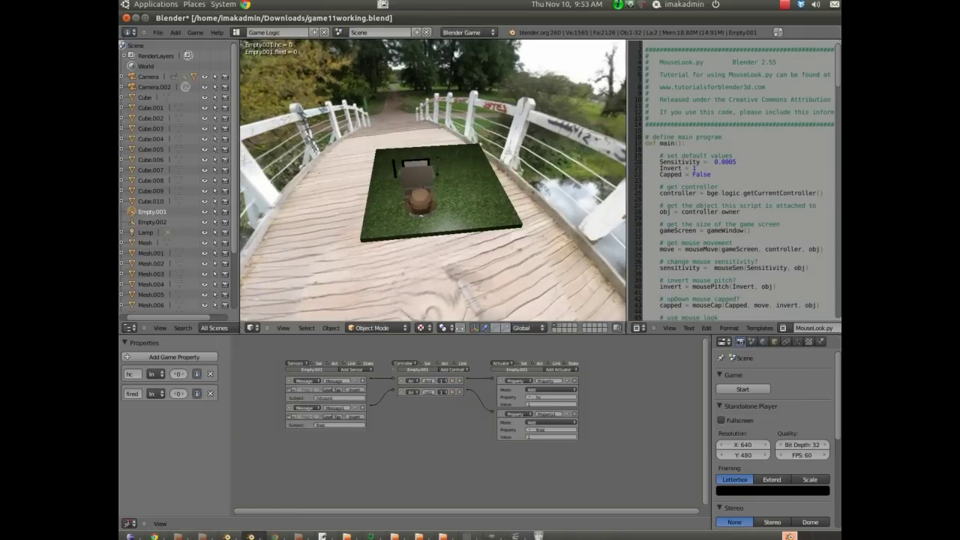
# - Stop the game, select the grass platform Cube, and zoom in to look down on the crates
pyautogui.press('Escape')
pyautogui.rightClick(480, 210)
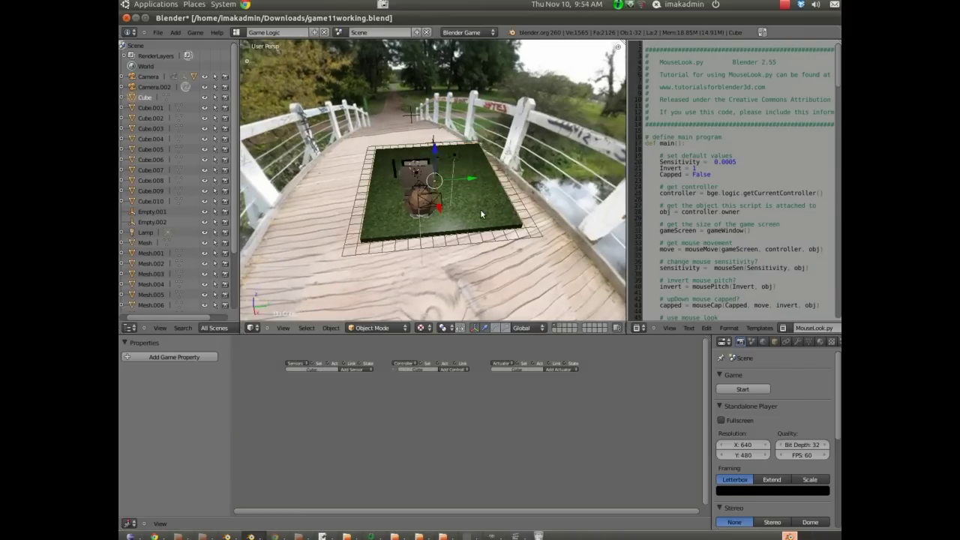
pyautogui.scroll(2, 480, 210)
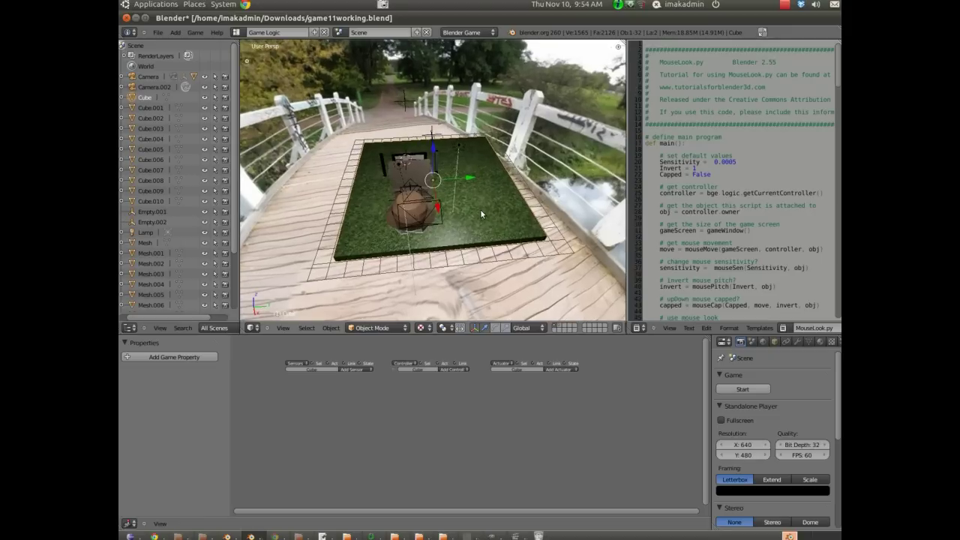
pyautogui.scroll(3, 524, 210)
pyautogui.moveTo(524, 210); pyautogui.dragTo(483, 236, button='middle')
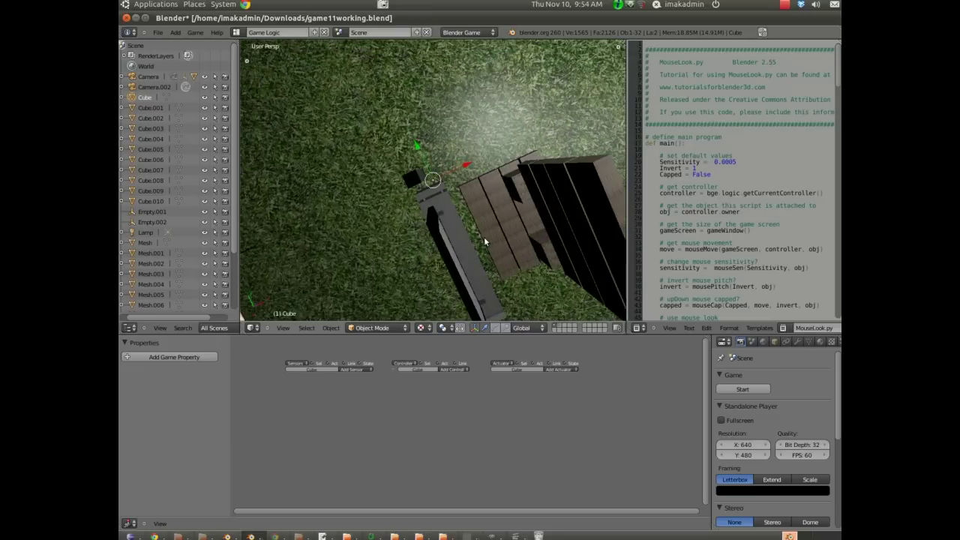
pyautogui.press('p')
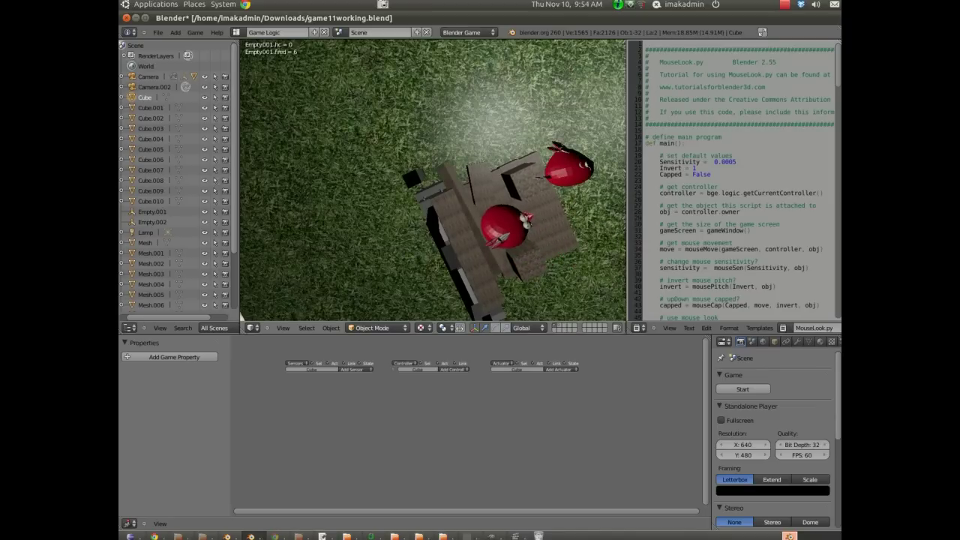
pyautogui.press('Escape')
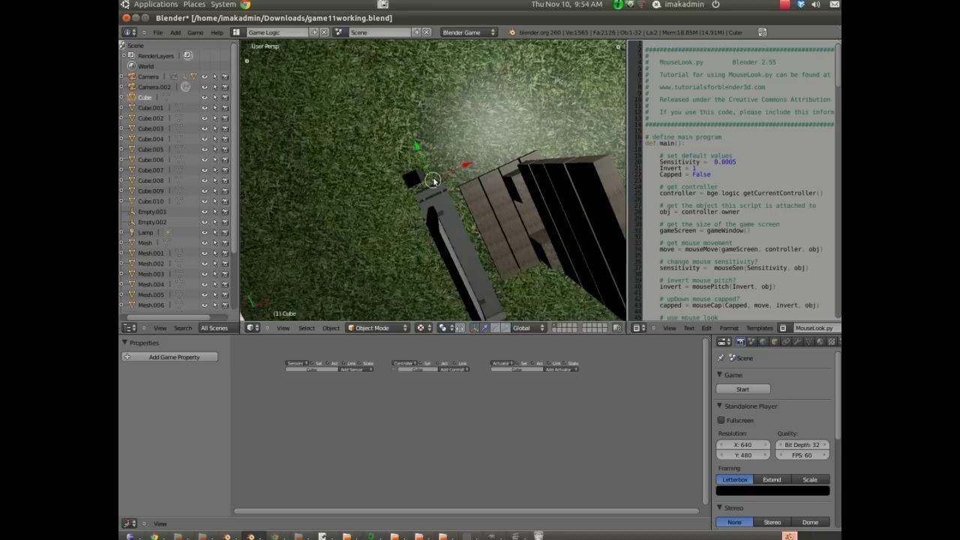
# - Orbit around the crates and wooden table, zoom out, and level the view over the grass platform and bridge
pyautogui.moveTo(433, 181); pyautogui.dragTo(444, 129, button='middle')
pyautogui.moveTo(370, 135); pyautogui.dragTo(475, 178, button='middle')
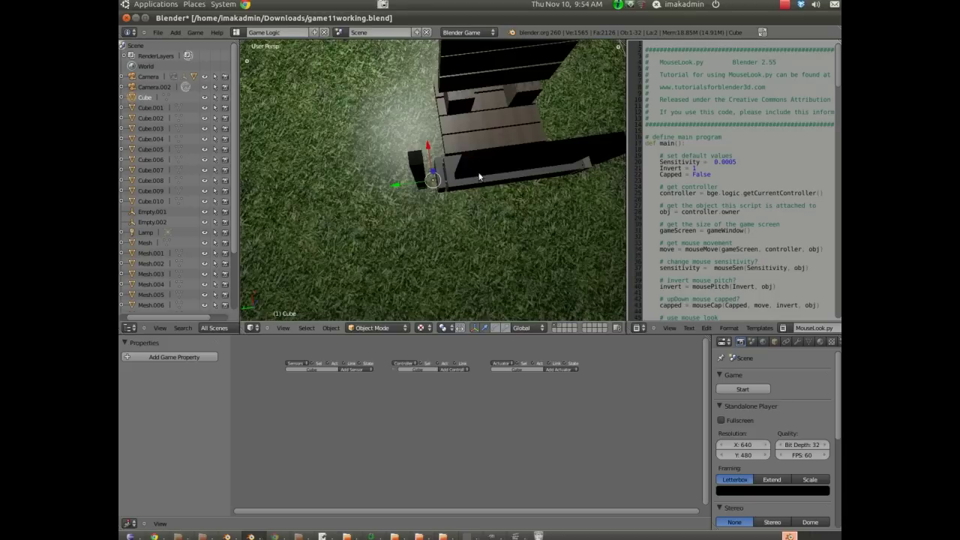
pyautogui.moveTo(573, 165); pyautogui.dragTo(477, 180, button='middle')
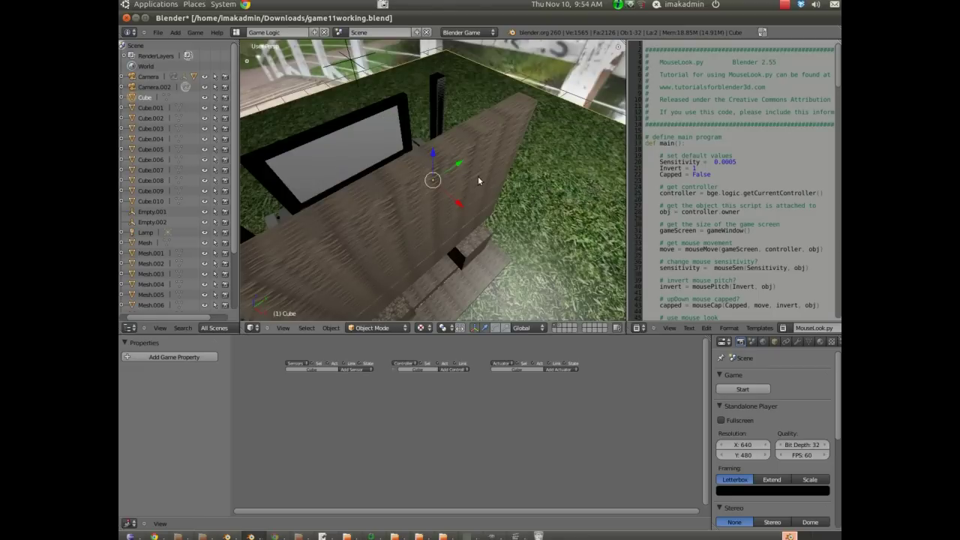
pyautogui.scroll(3, 472, 197)
pyautogui.scroll(-8, 447, 193)
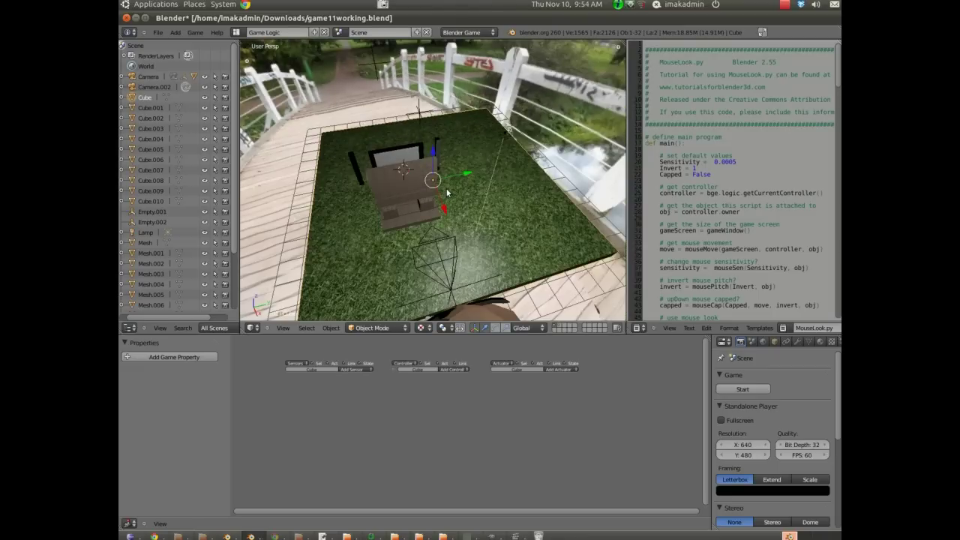
pyautogui.moveTo(448, 197); pyautogui.dragTo(443, 233, button='middle')
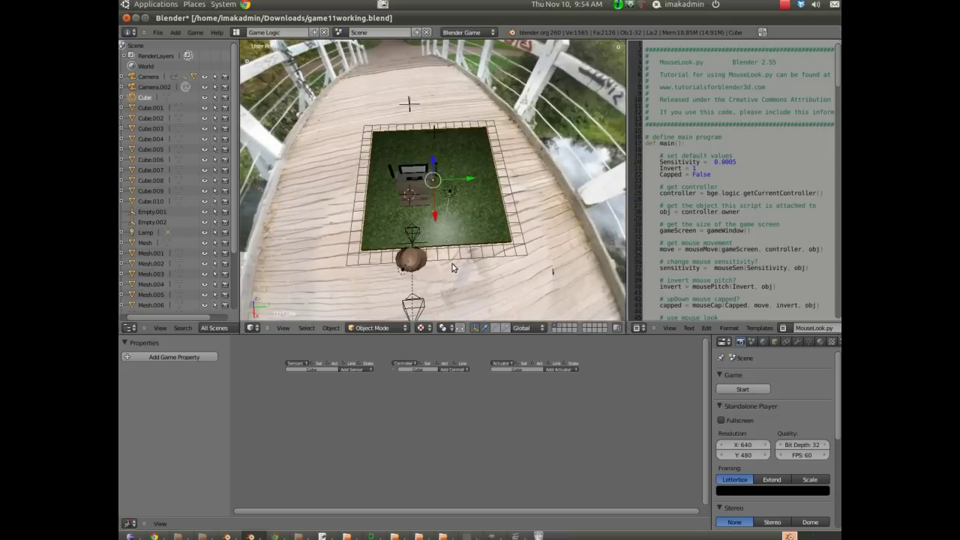
pyautogui.press('p')
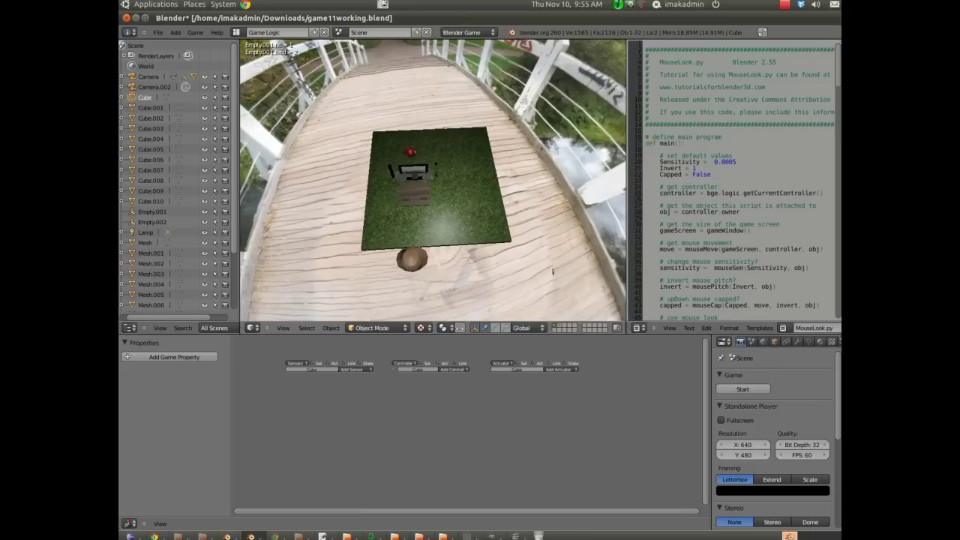
pyautogui.press('Escape')
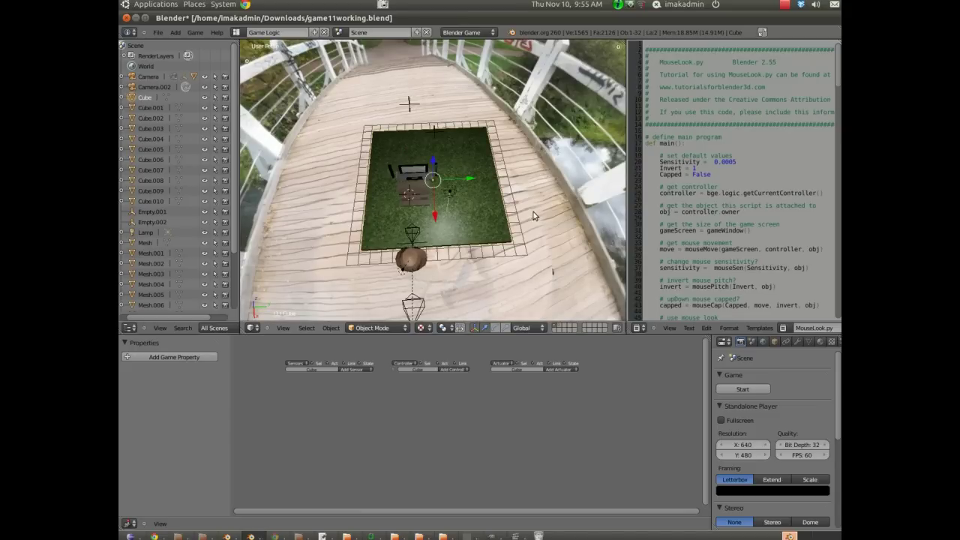
# - Orbit to the opposite side of the deck and zoom out to frame the platform
pyautogui.moveTo(518, 213); pyautogui.dragTo(400, 222, button='middle')
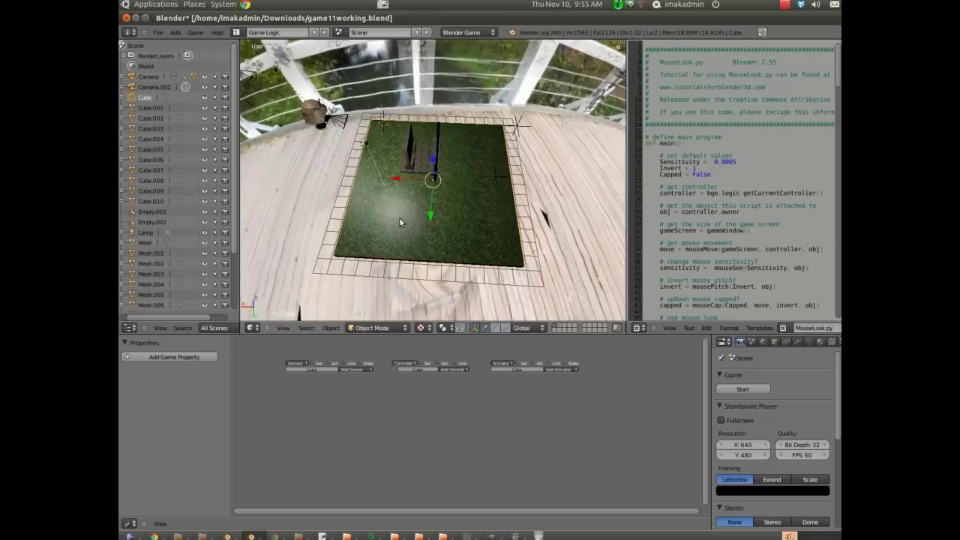
pyautogui.scroll(-2, 399, 218)
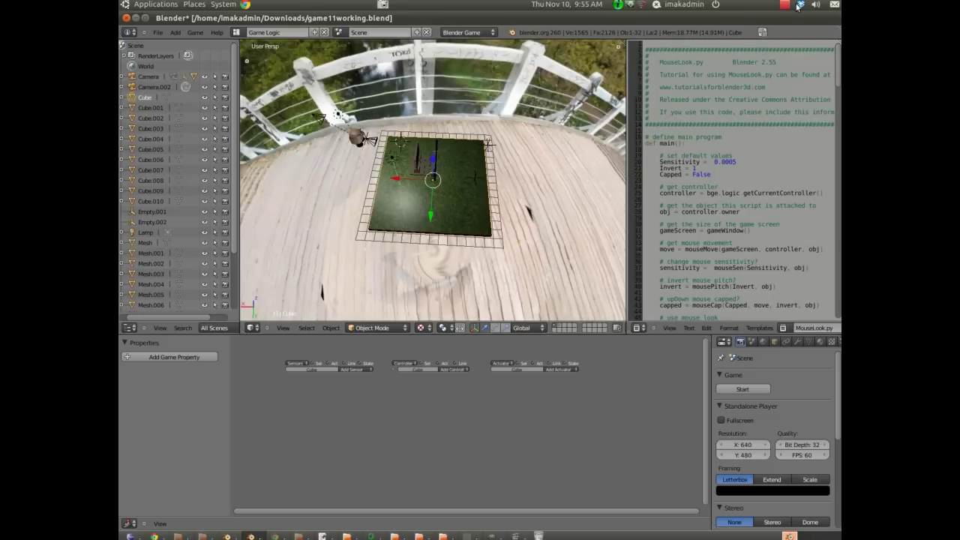